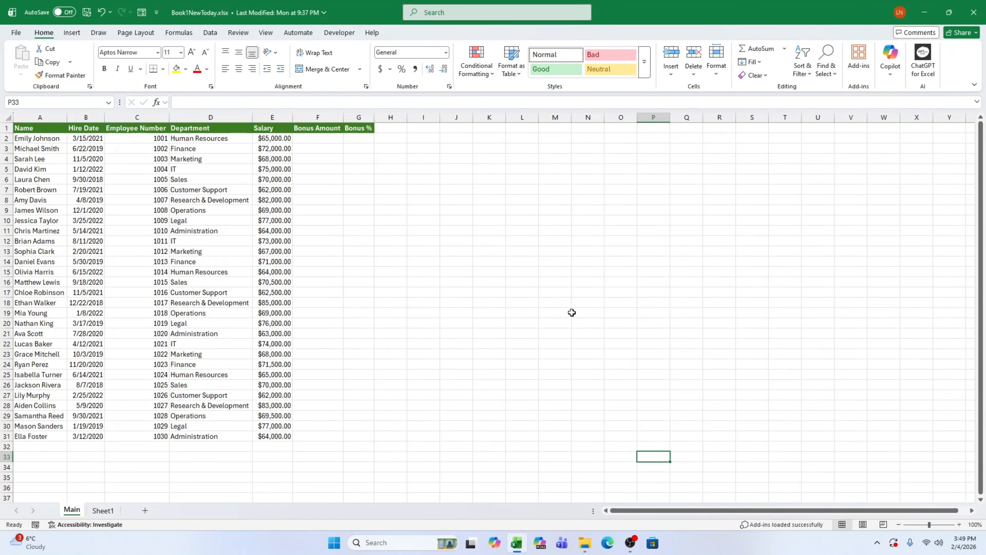
Enter a bonus percentage of 2.4% in cell G2
click(371, 139)
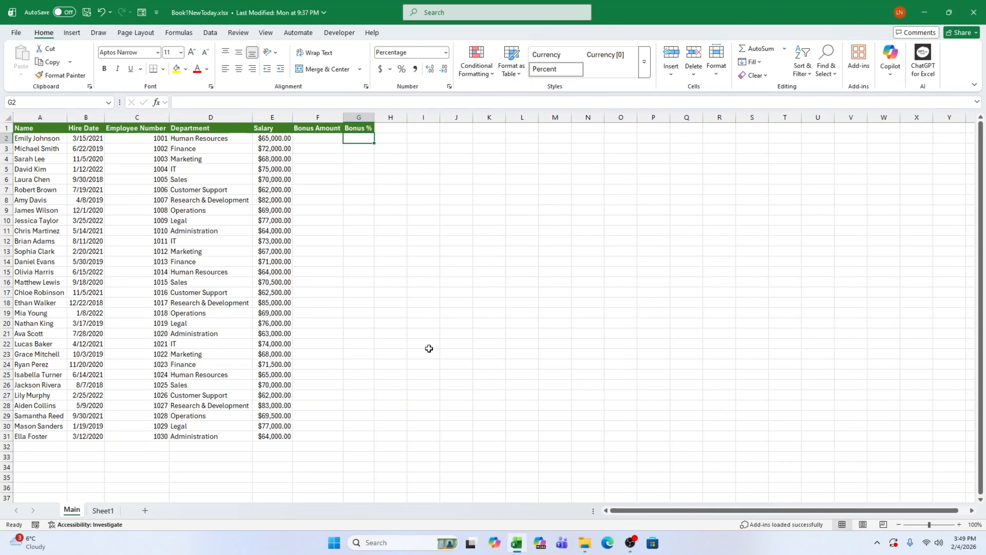
text(2.4)
key(Return)
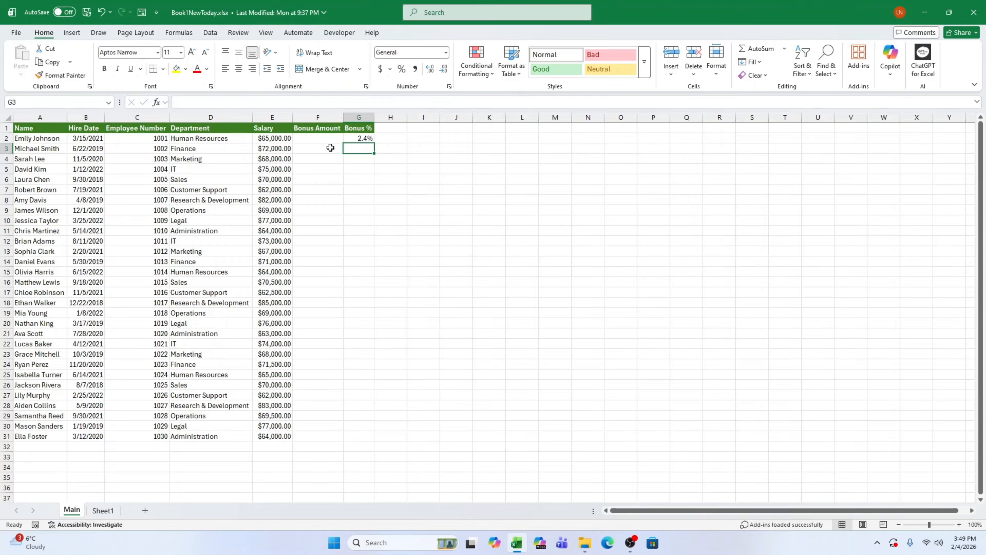
Calculate the bonus amount in F2 with =E2*G2 and fill the formula down to row 31
click(324, 140)
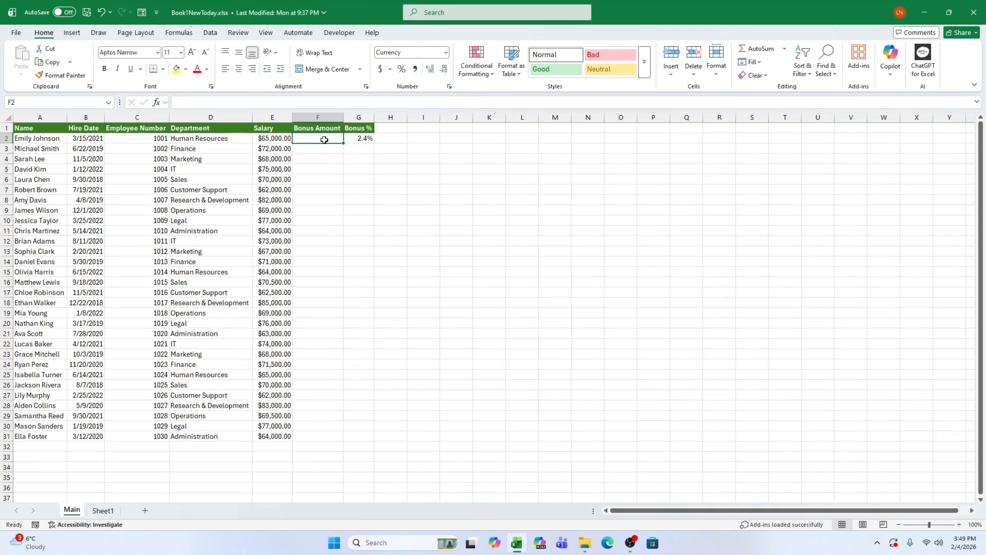
text(=)
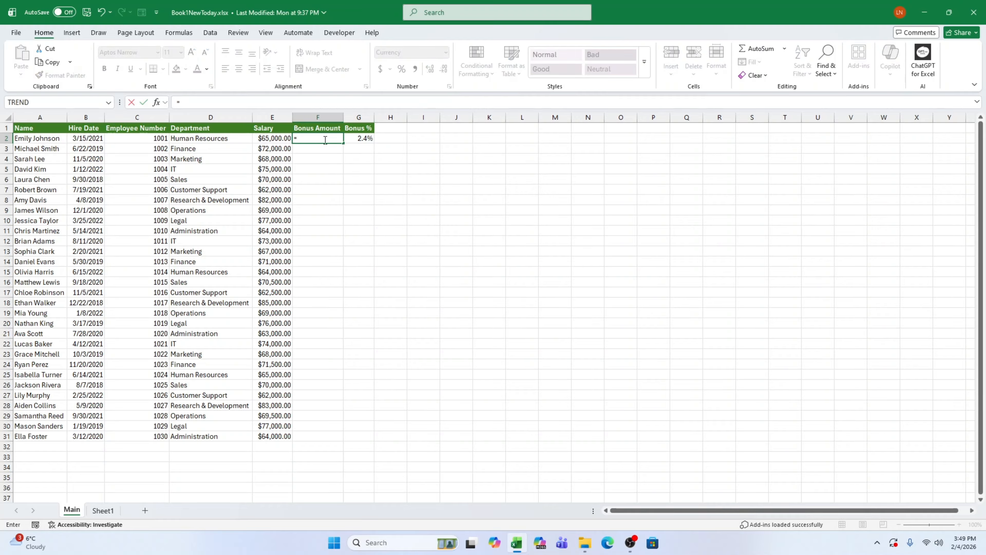
click(277, 138)
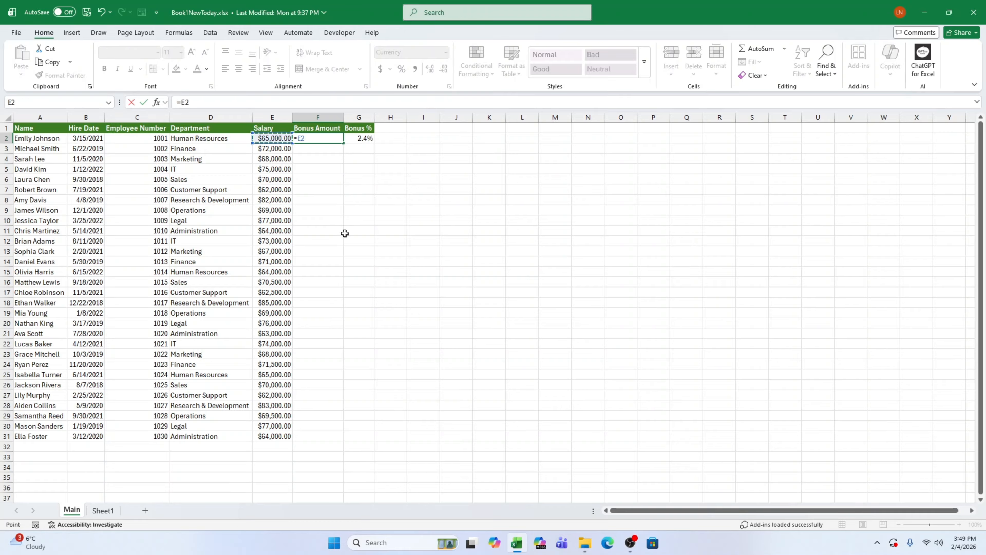
text(*)
click(368, 140)
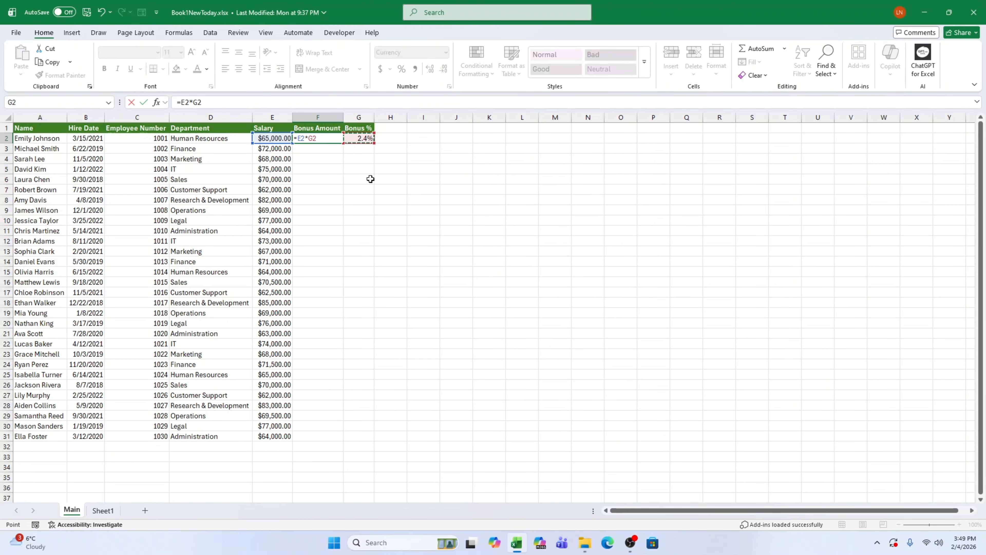
key(Return)
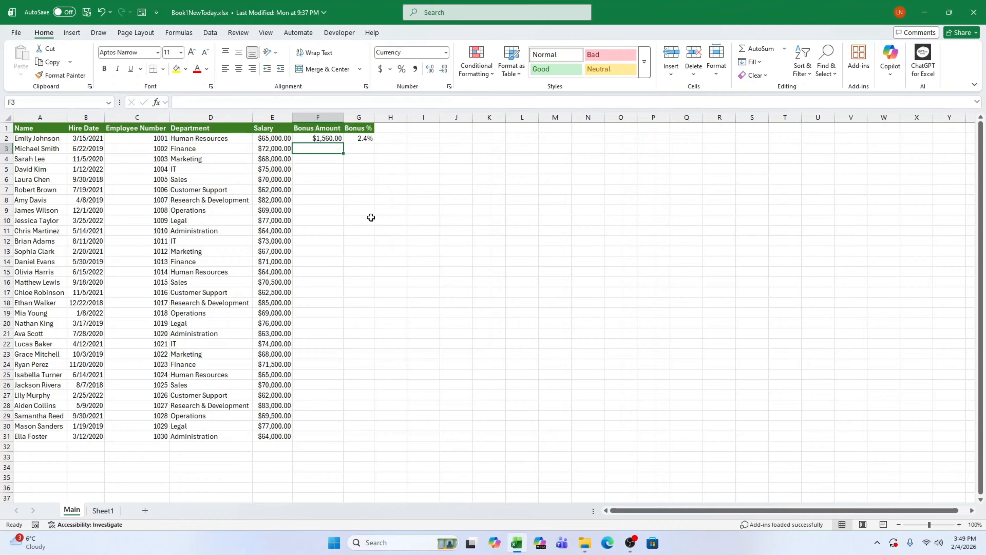
click(340, 139)
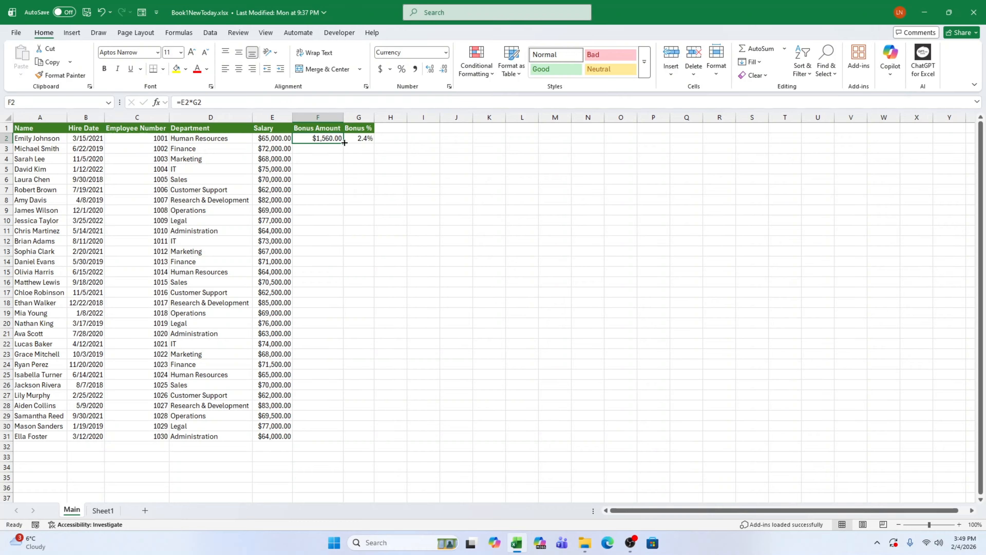
double_click(345, 142)
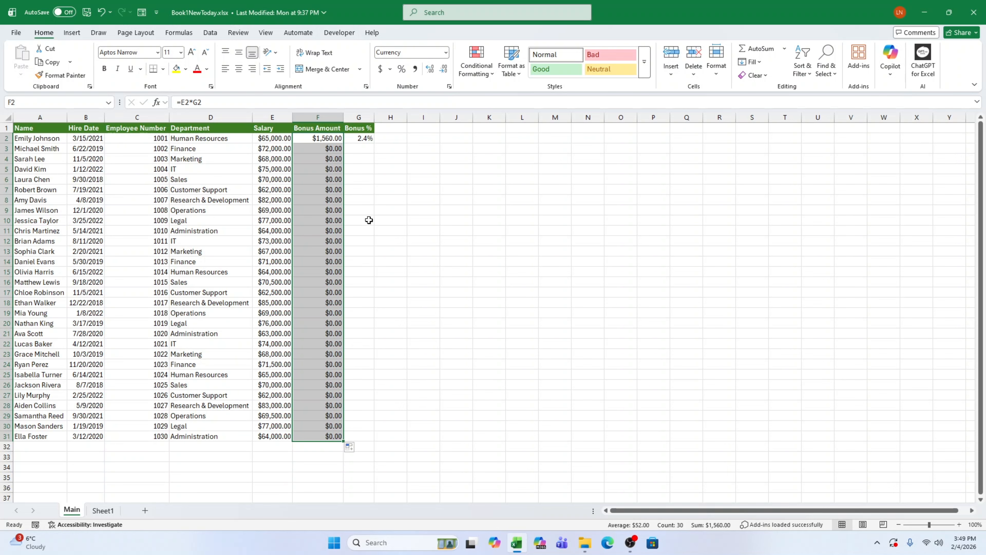
Inspect the cell references used by the bonus formulas in F2 and F3
double_click(334, 139)
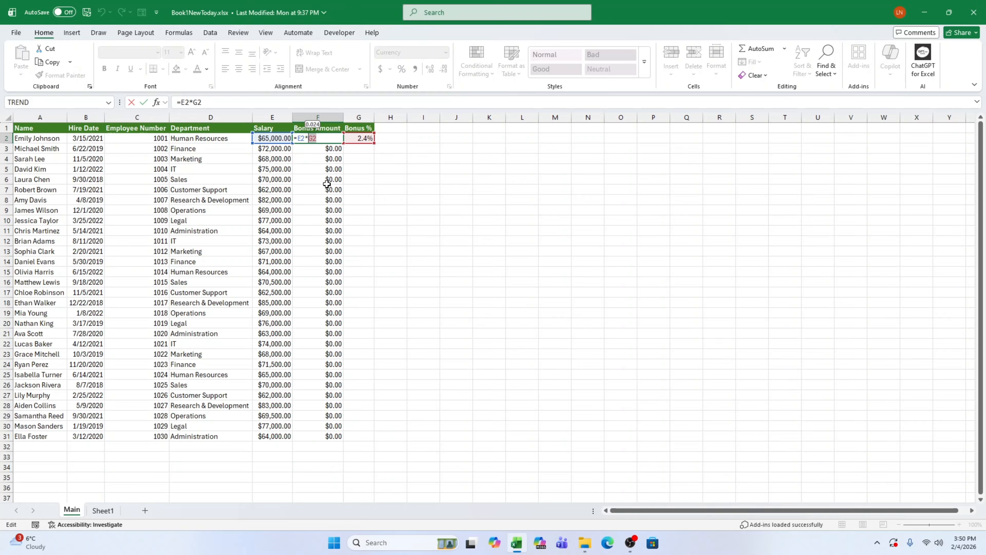
click(330, 138)
key(Return)
key(F2)
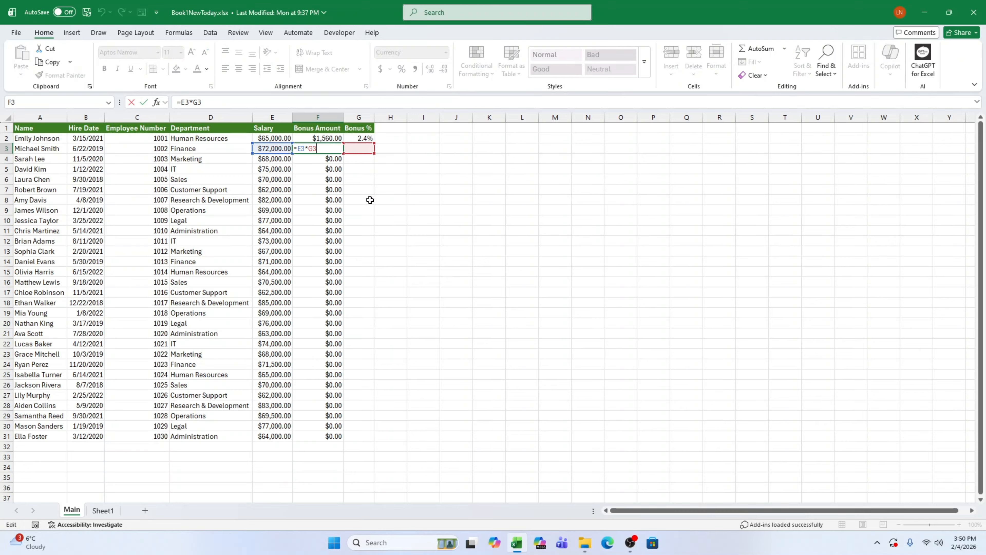
key(Return)
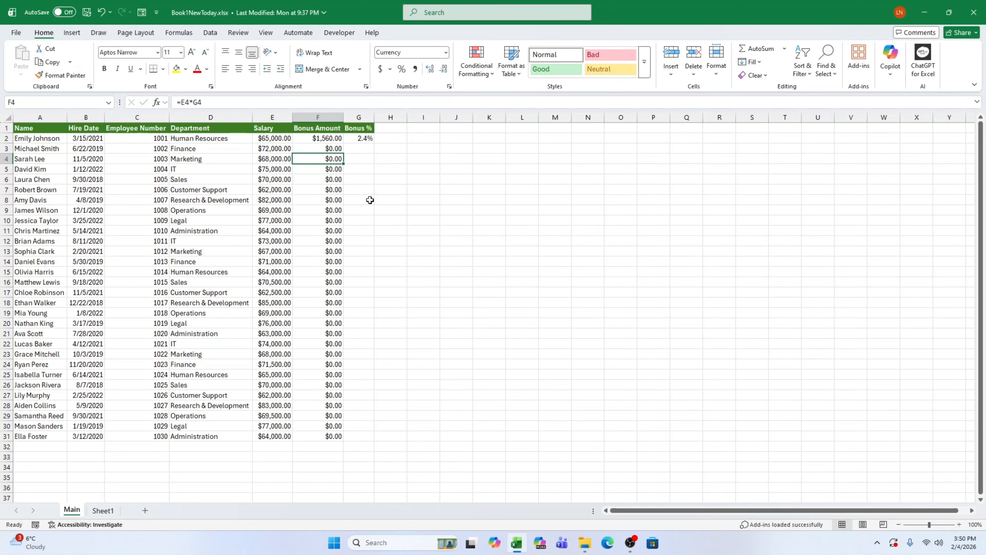
Change the bonus formula in F2 to =E2*$G$2 so the percentage reference is absolute
double_click(330, 139)
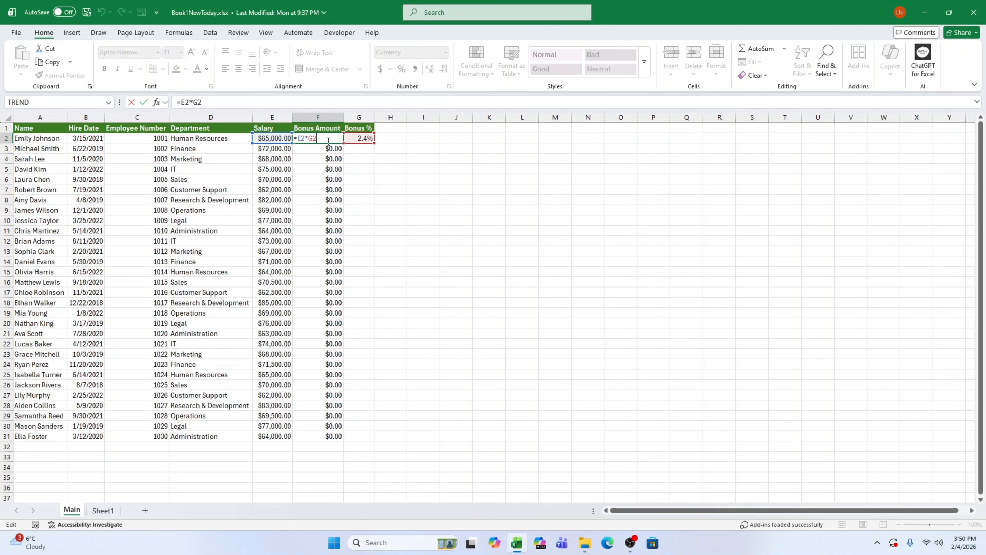
key(BackSpace)
key(BackSpace)
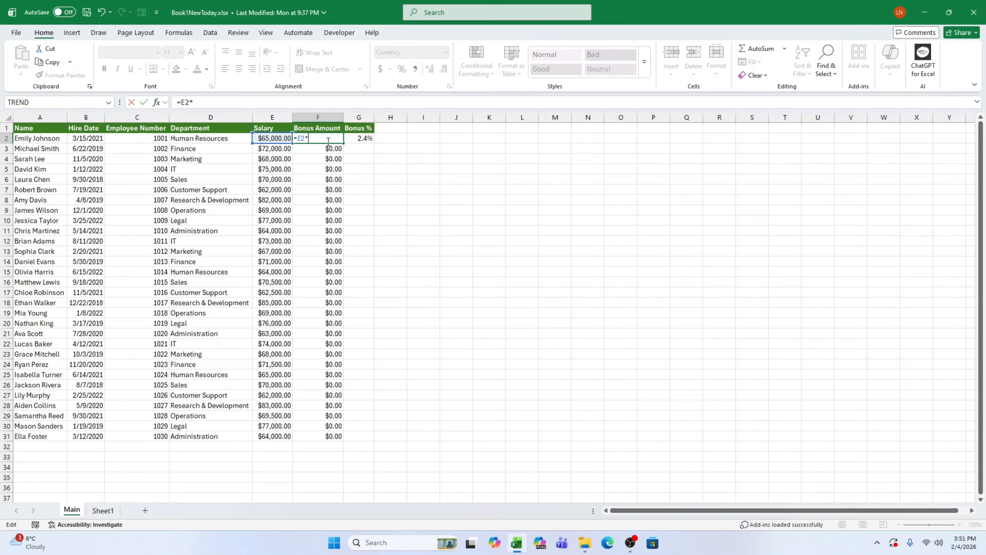
click(361, 138)
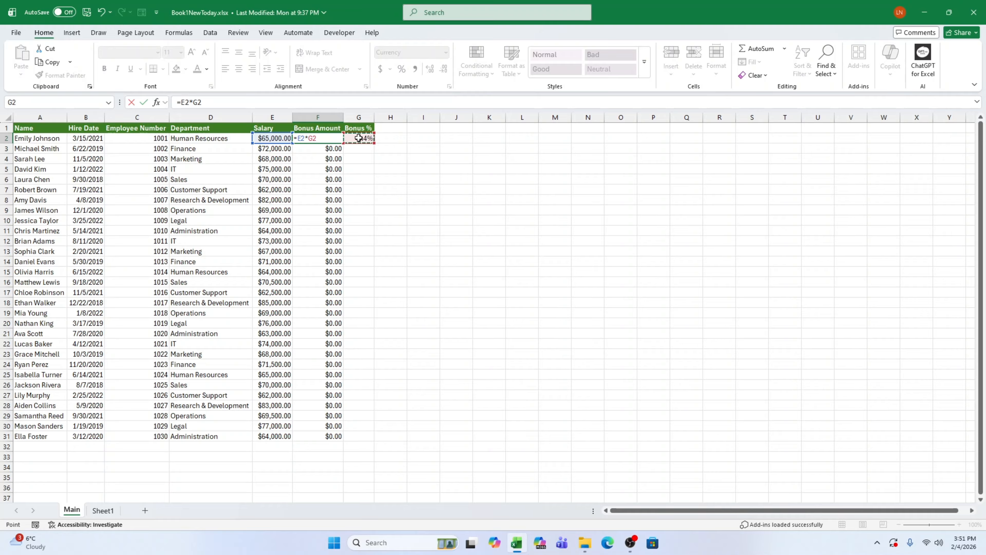
key(F4)
key(Return)
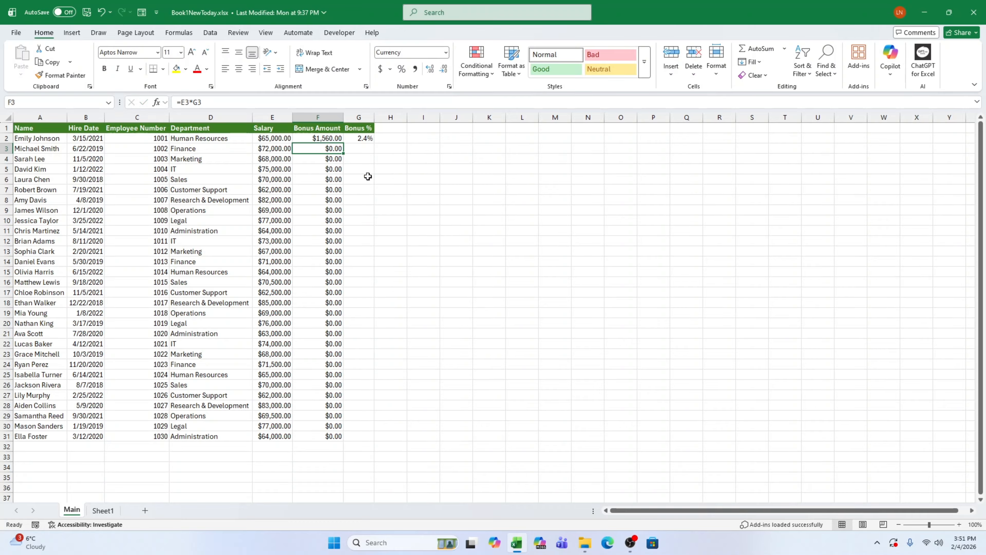
Fill the absolute-reference formula from F2 down the Bonus Amount column to row 31
drag(341, 139, 346, 139)
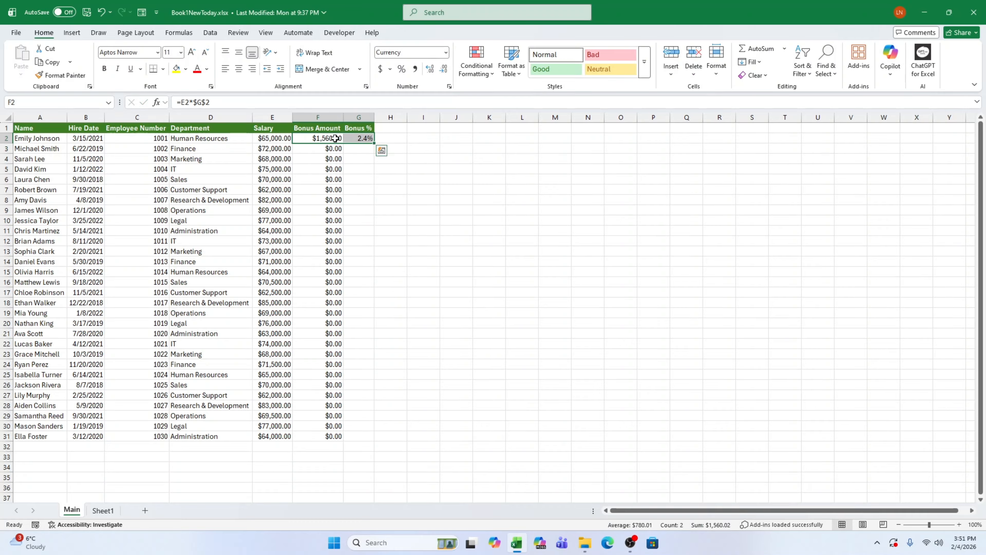
click(336, 139)
double_click(338, 139)
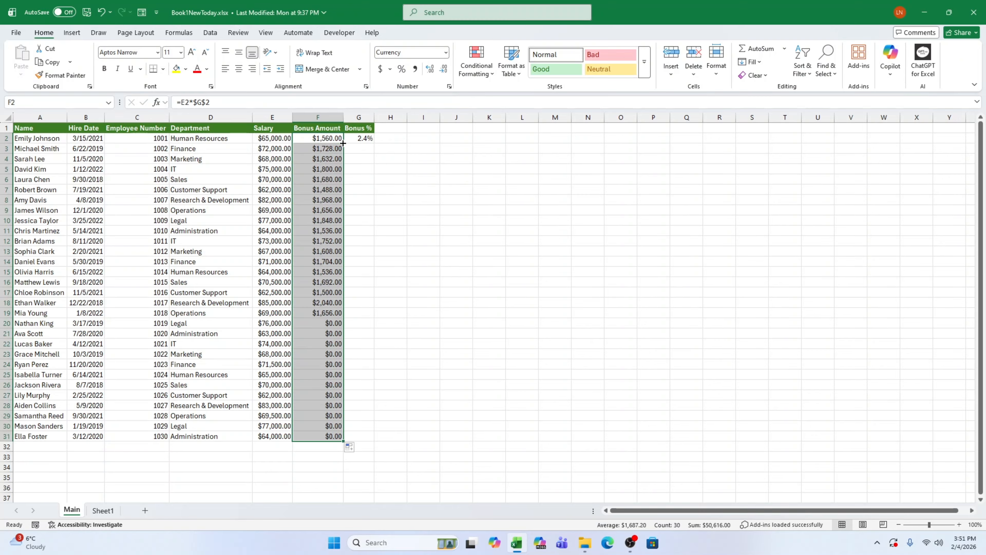
click(485, 438)
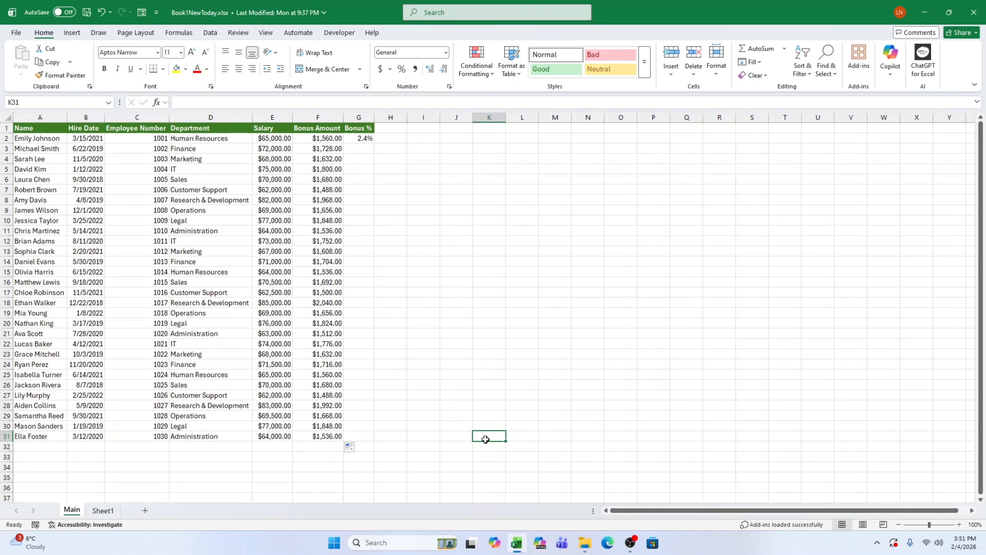
Inspect the copied bonus formulas in F23 and F17 to check which cells they reference
click(336, 356)
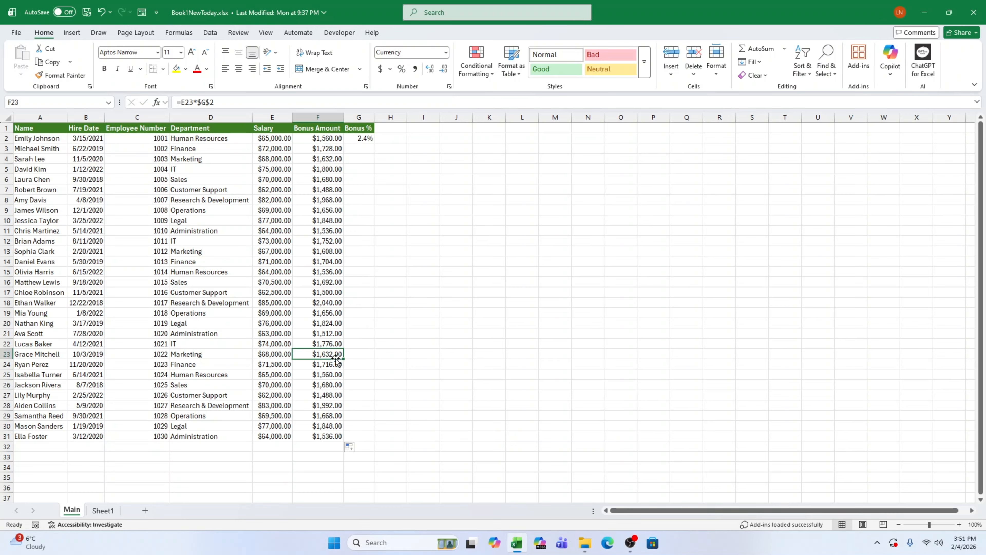
double_click(334, 354)
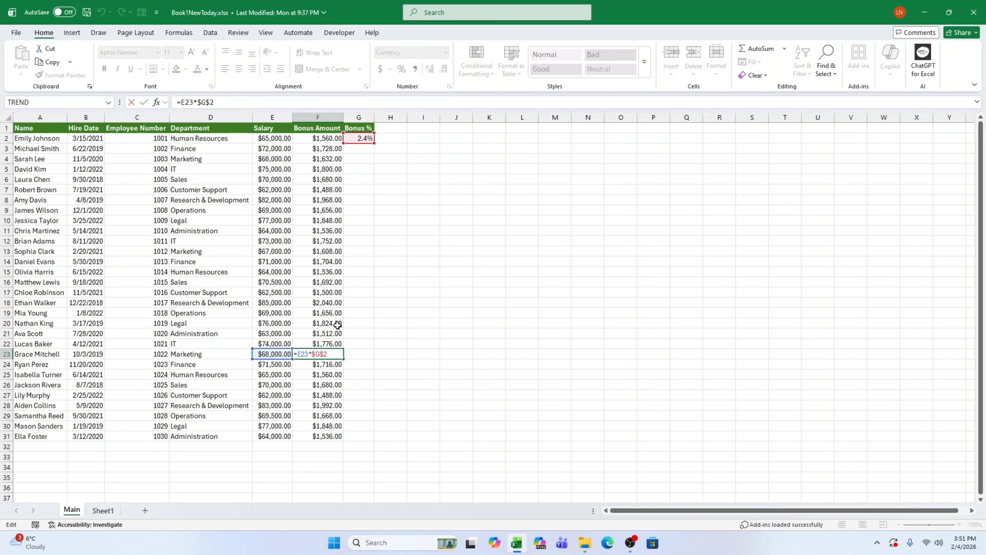
click(329, 296)
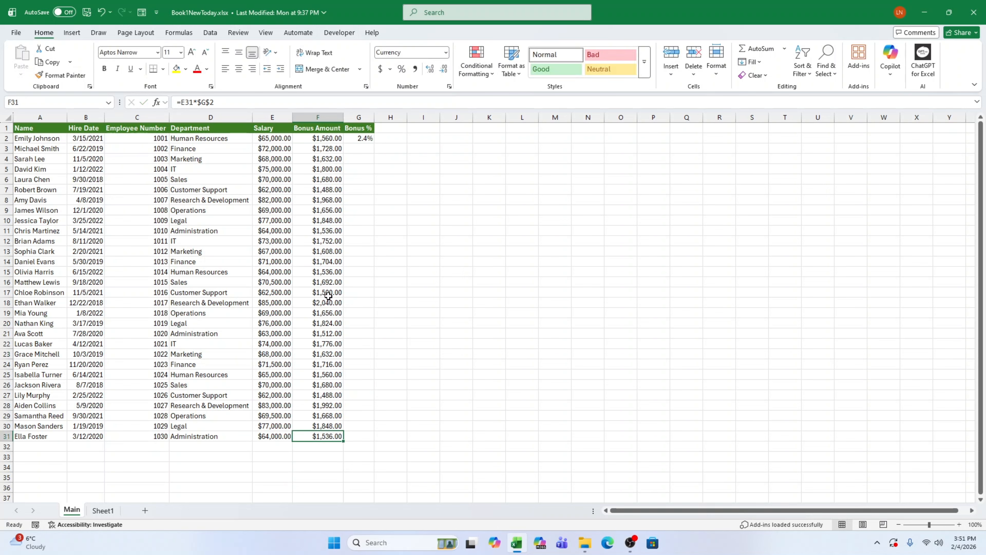
double_click(329, 296)
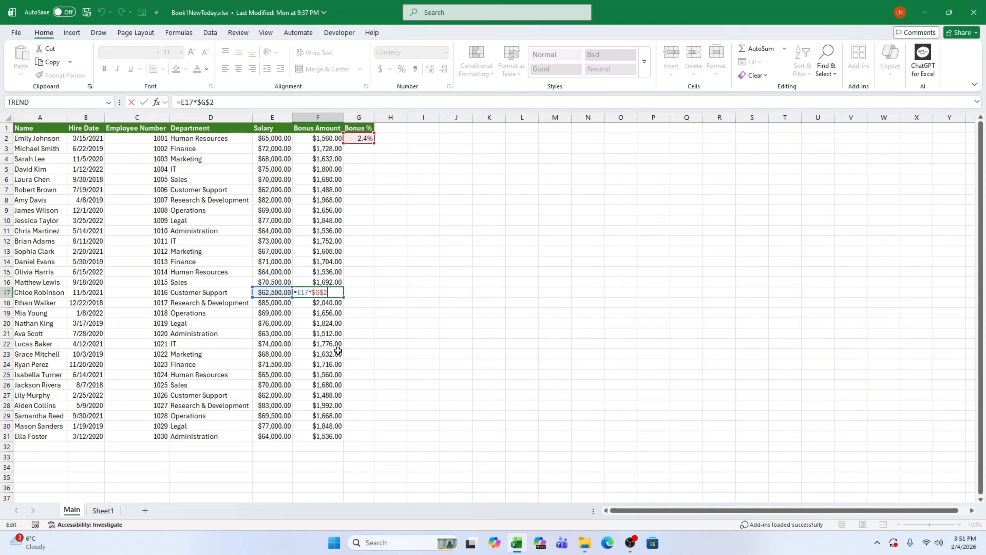
key(Return)
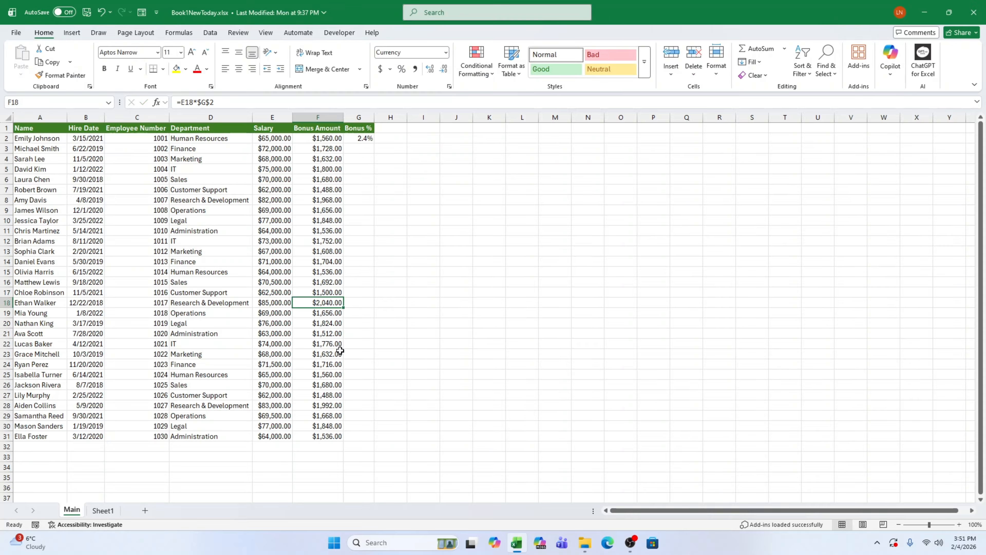
click(340, 352)
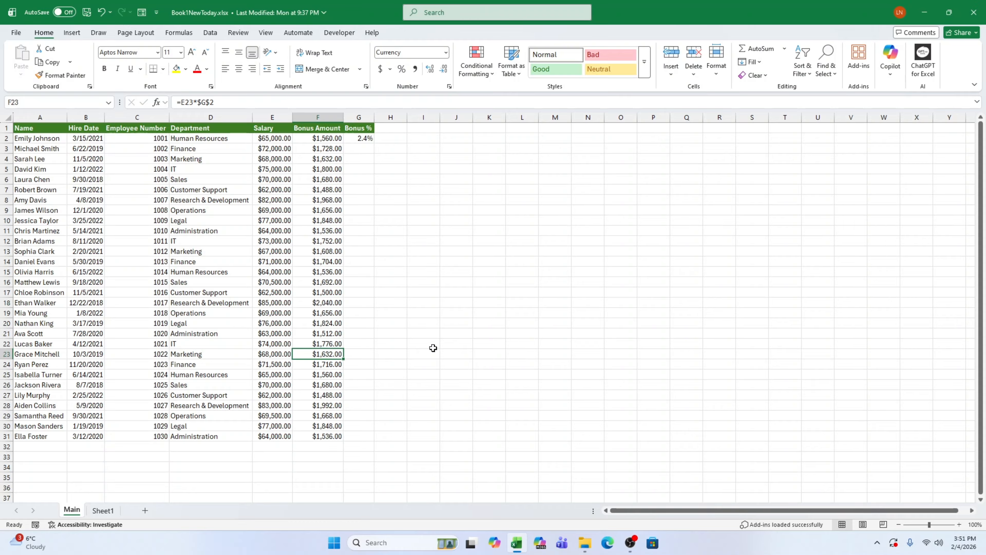
Undo the last fill of the Bonus Amount column
key(ctrl+z)
key(ctrl+z)
key(ctrl+z)
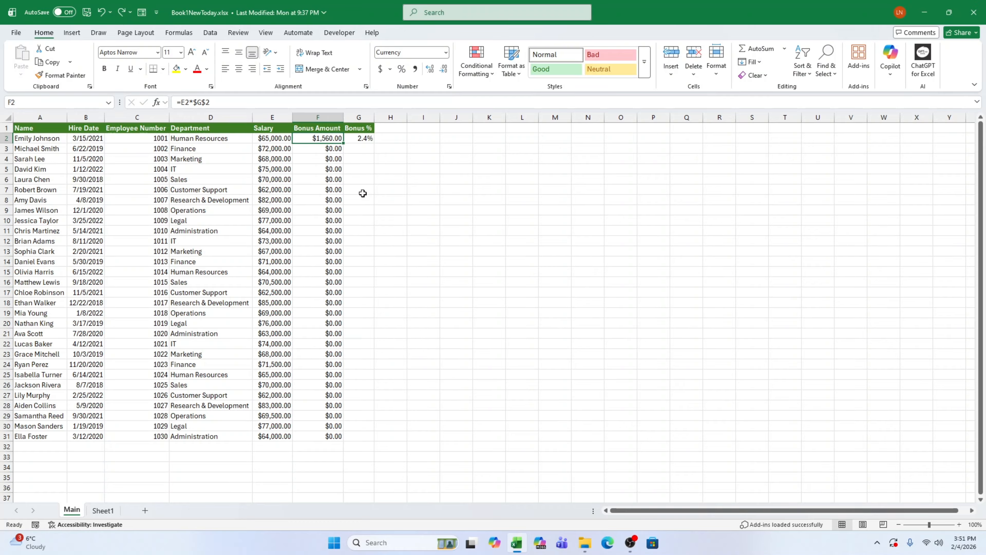
Change the bonus formula in F2 to =E2*G$2 so only the row of the percentage reference is locked
double_click(338, 138)
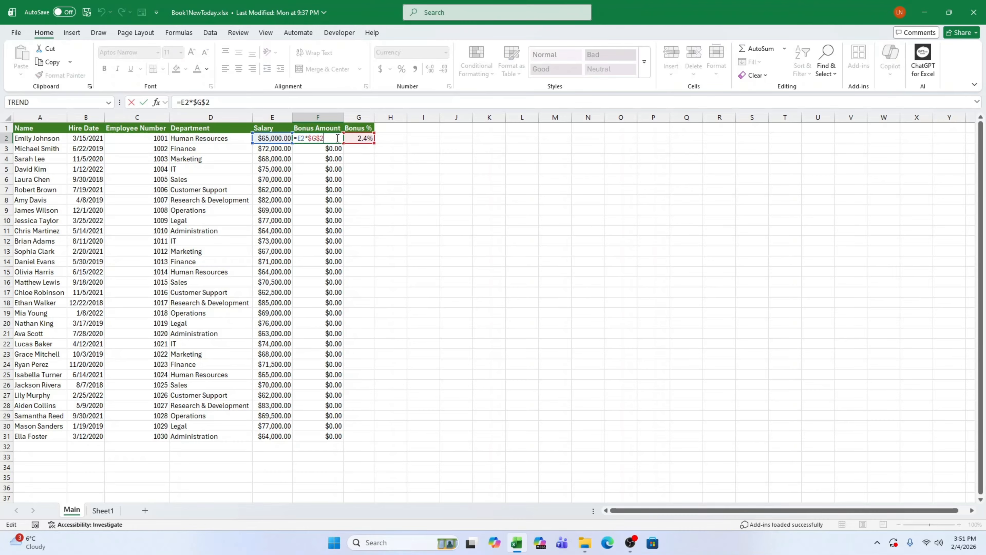
key(F4)
key(F4)
key(F4)
key(F4)
key(F4)
key(Return)
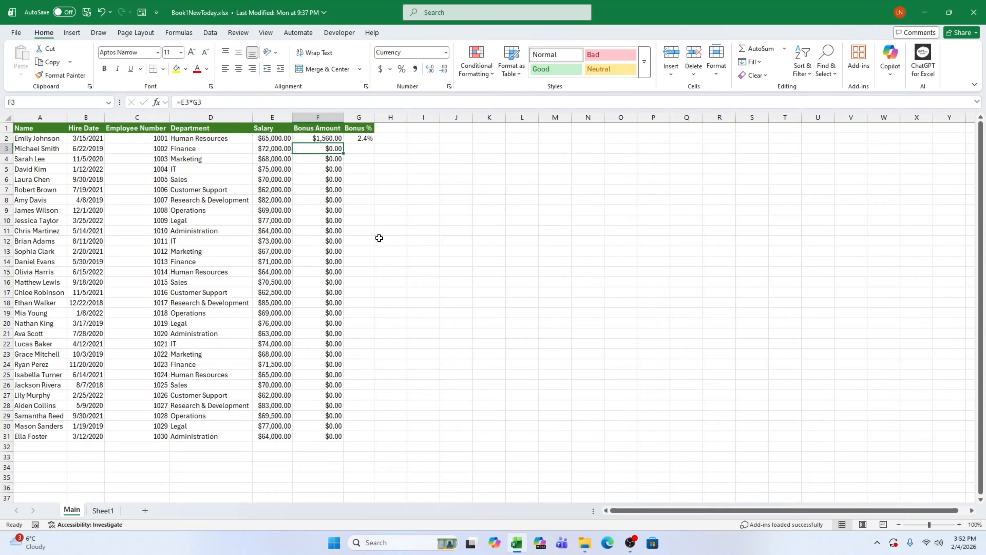
Fill the mixed-reference formula from F2 down to row 31 and open the copied formula in F18 for inspection
click(335, 137)
double_click(343, 143)
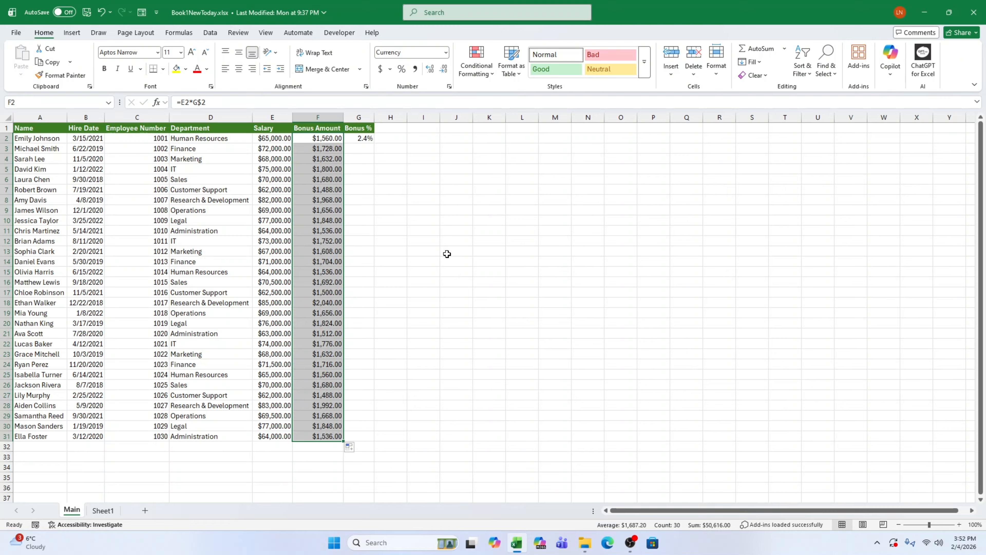
click(341, 302)
double_click(330, 302)
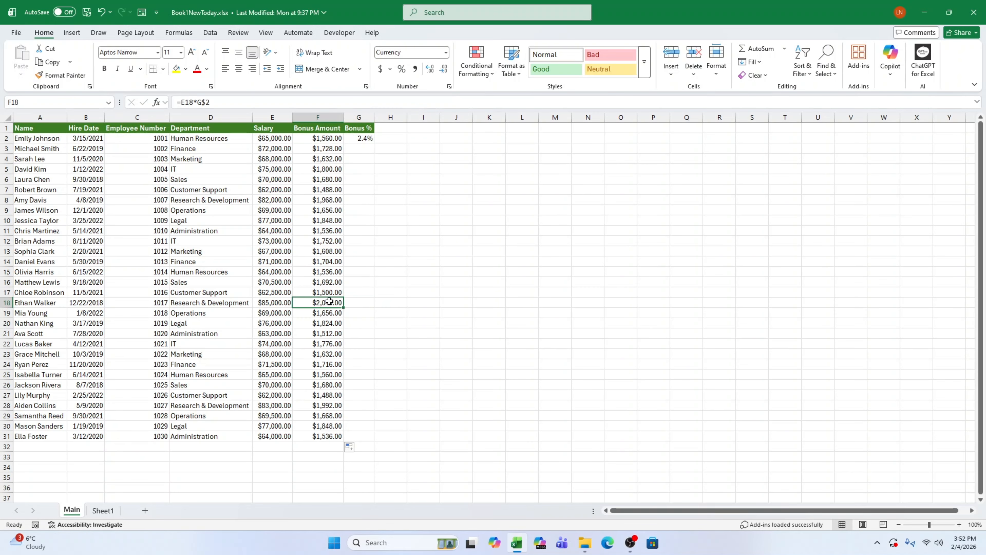